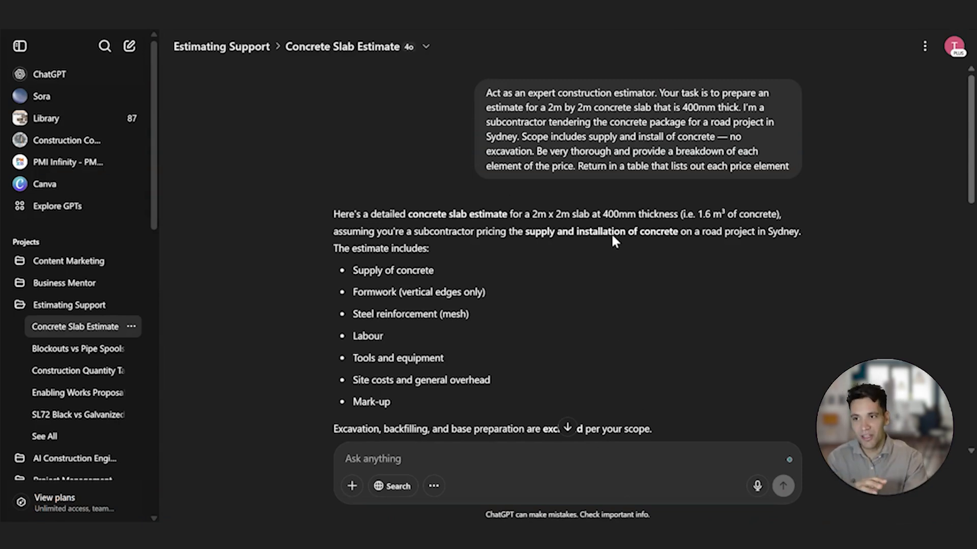
mouse_move(661, 193)
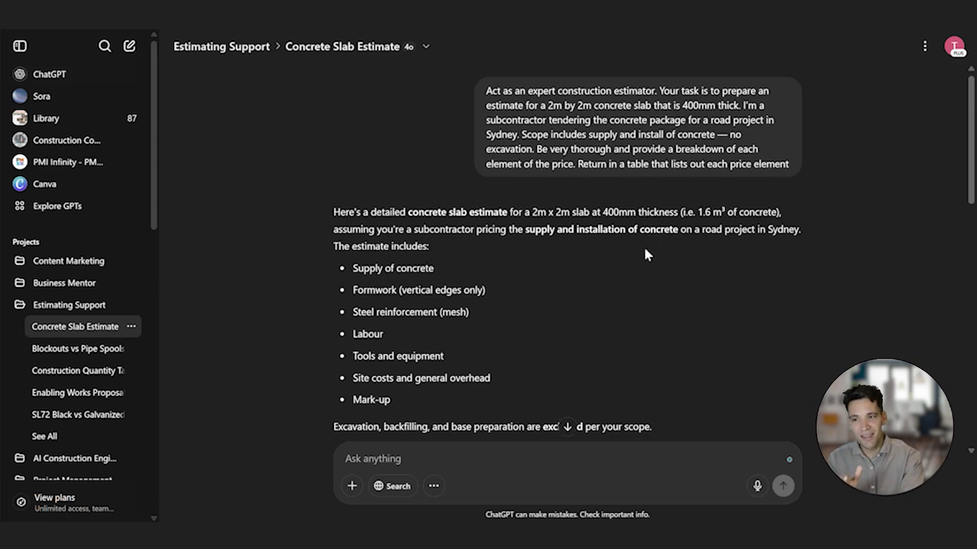
scroll(645, 249, down, 1)
scroll(645, 250, up, 1)
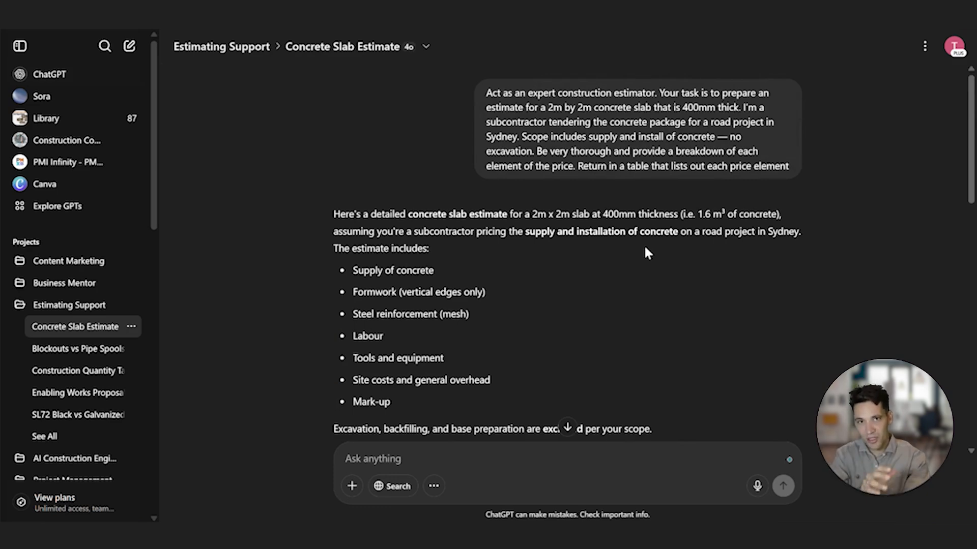
scroll(645, 246, down, 3)
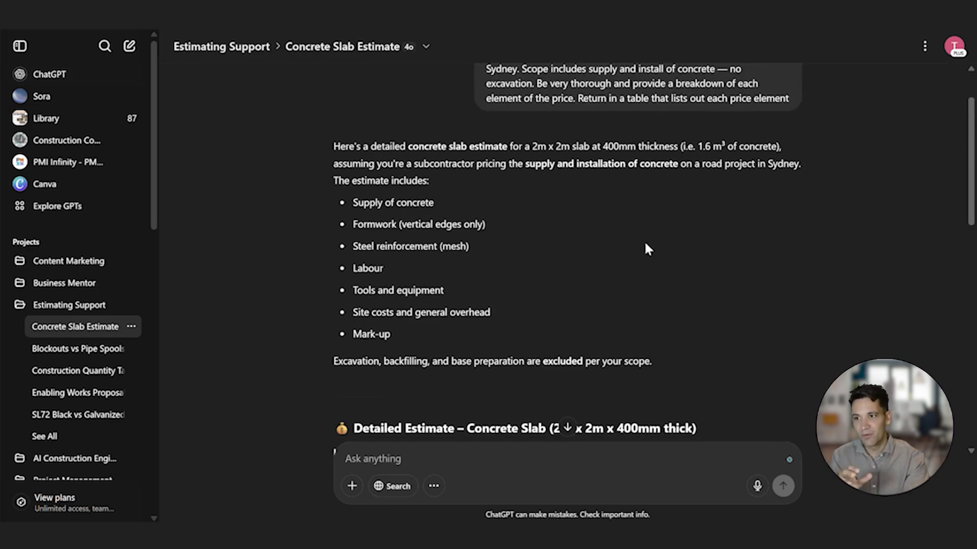
scroll(615, 254, down, 10)
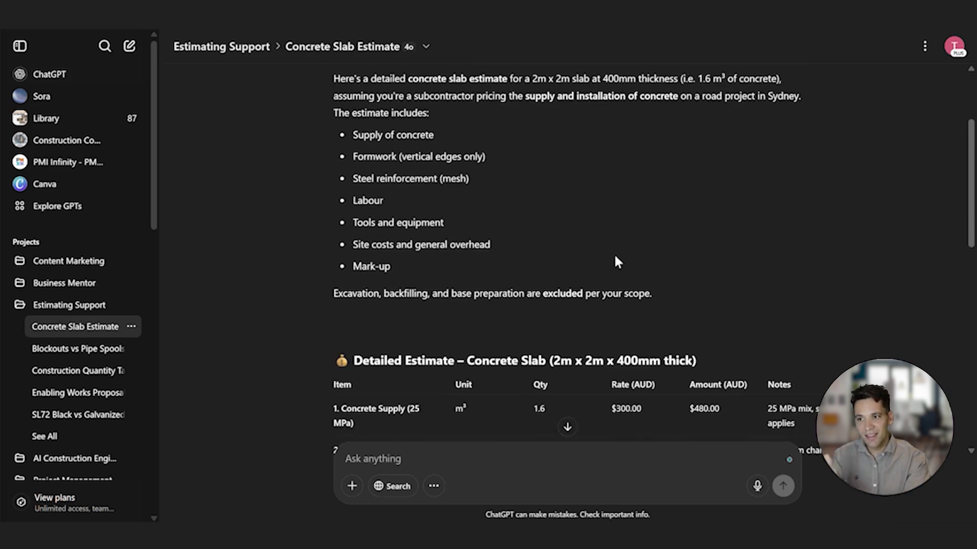
scroll(620, 284, down, 3)
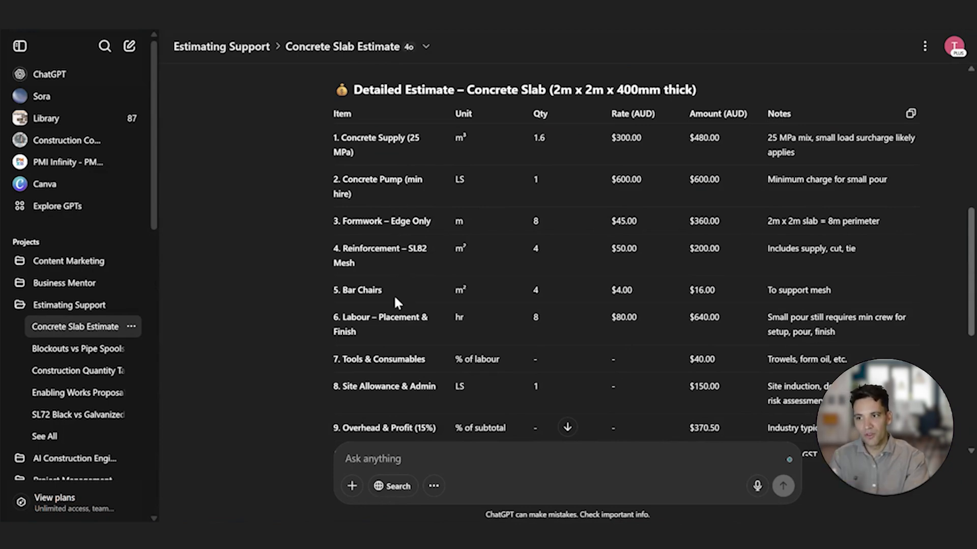
scroll(397, 303, down, 1)
scroll(396, 265, down, 1)
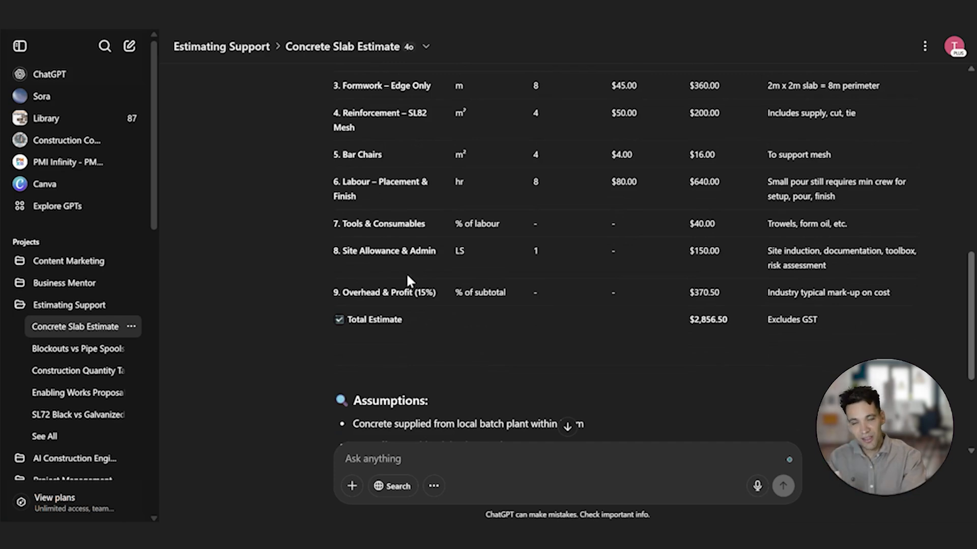
scroll(723, 379, up, 1)
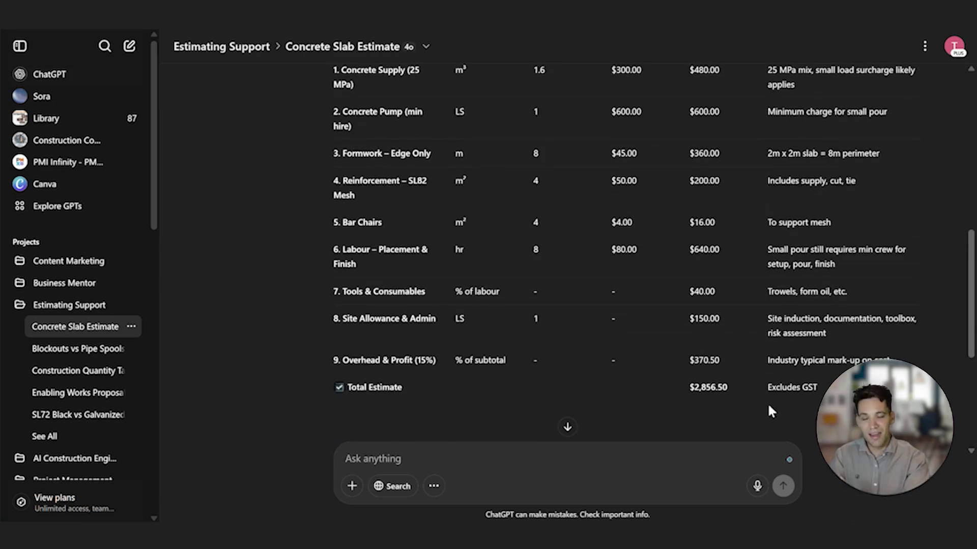
scroll(702, 346, up, 1)
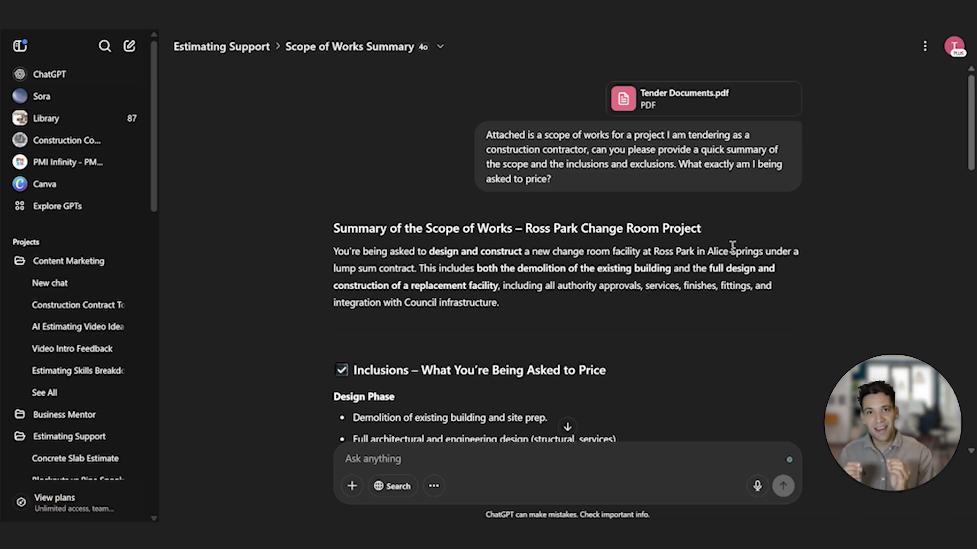
scroll(648, 302, down, 1)
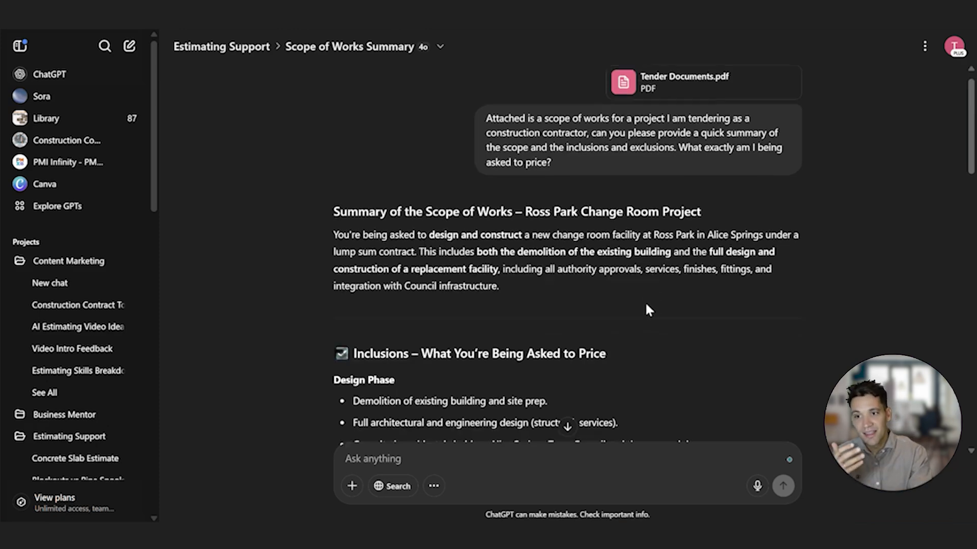
scroll(618, 297, down, 2)
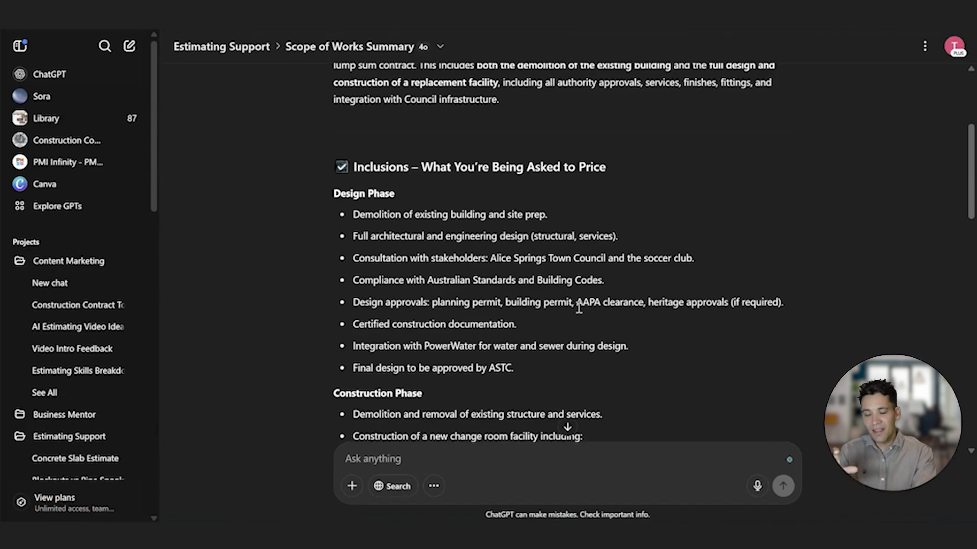
scroll(575, 305, down, 3)
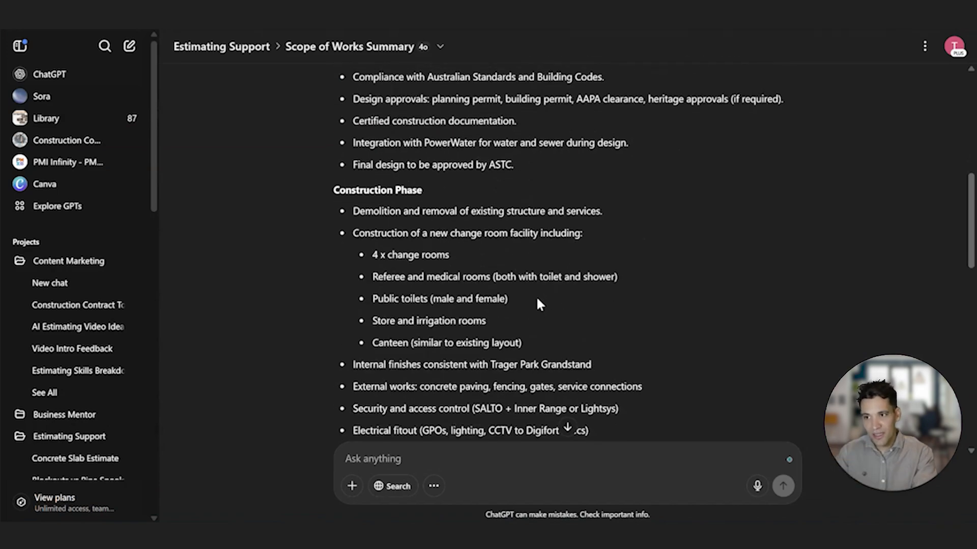
scroll(536, 298, up, 2)
scroll(532, 291, down, 5)
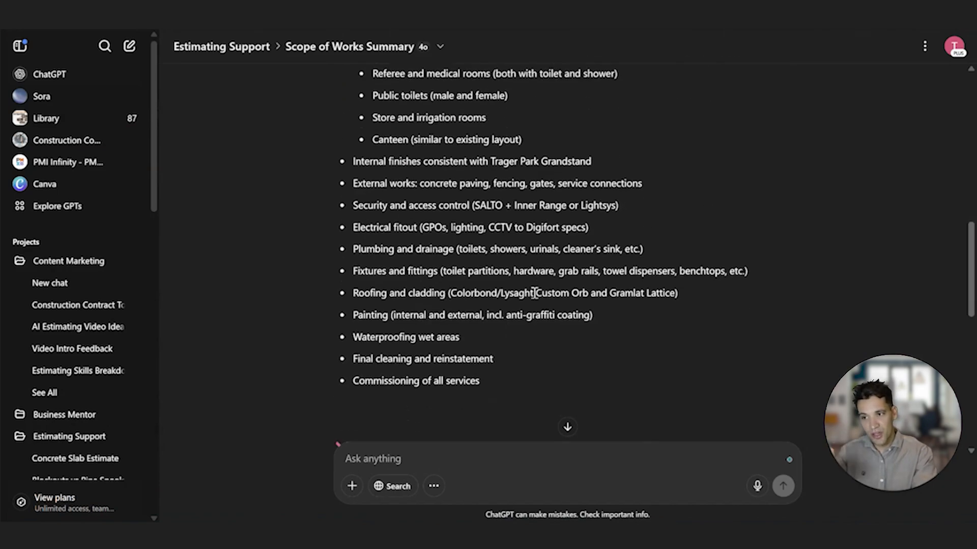
scroll(531, 300, up, 2)
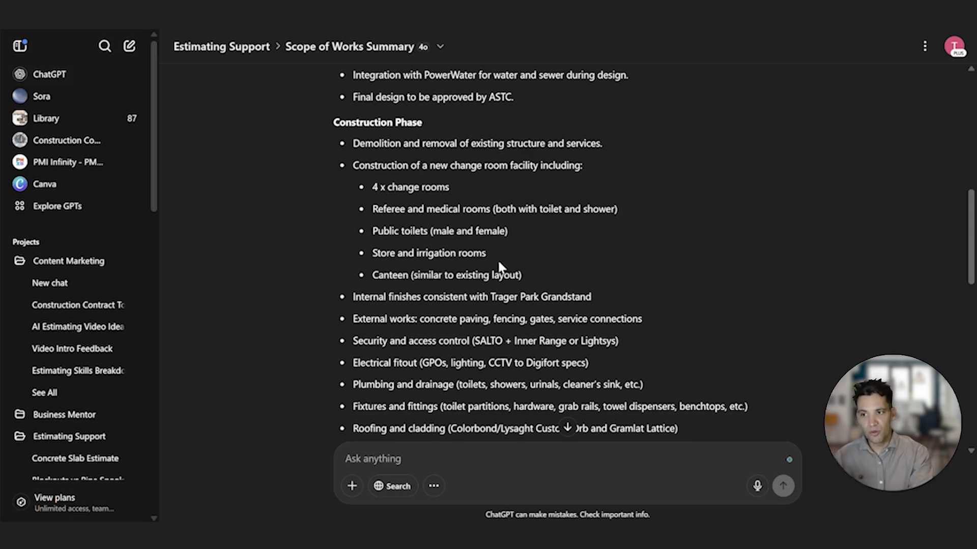
scroll(498, 263, down, 1)
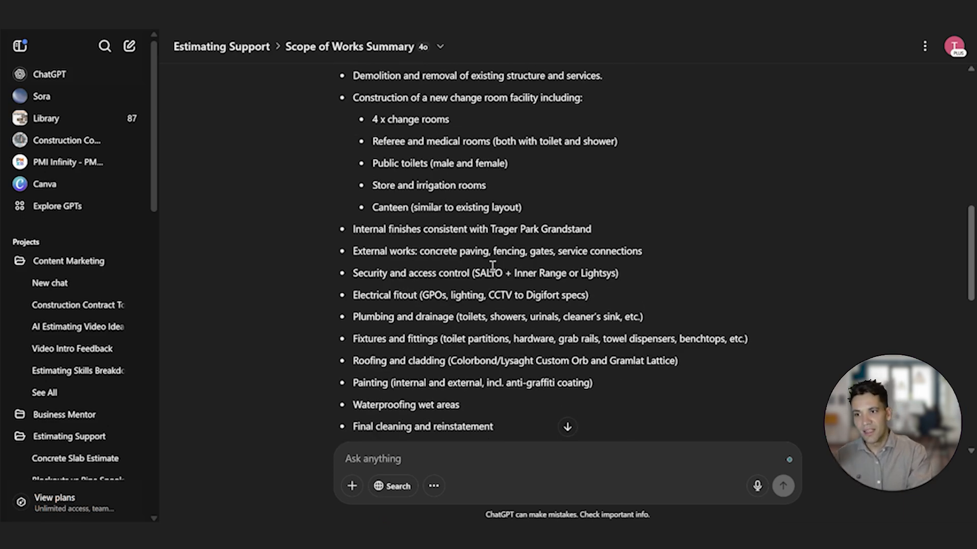
scroll(487, 279, down, 3)
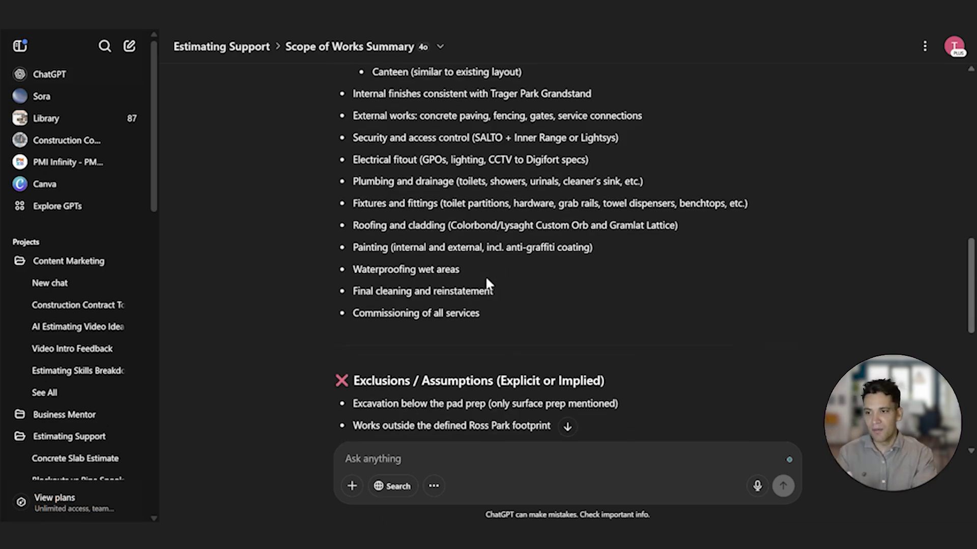
scroll(484, 275, down, 5)
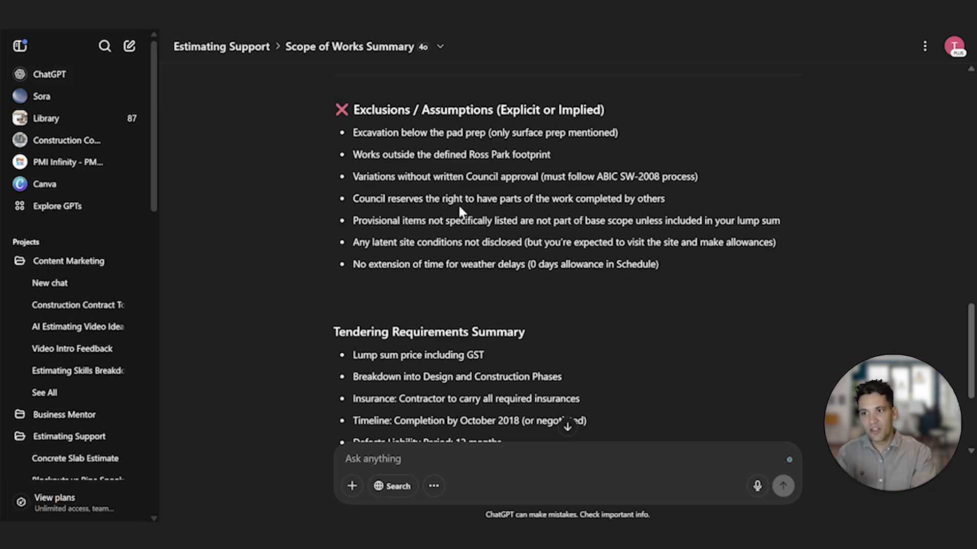
scroll(459, 210, down, 4)
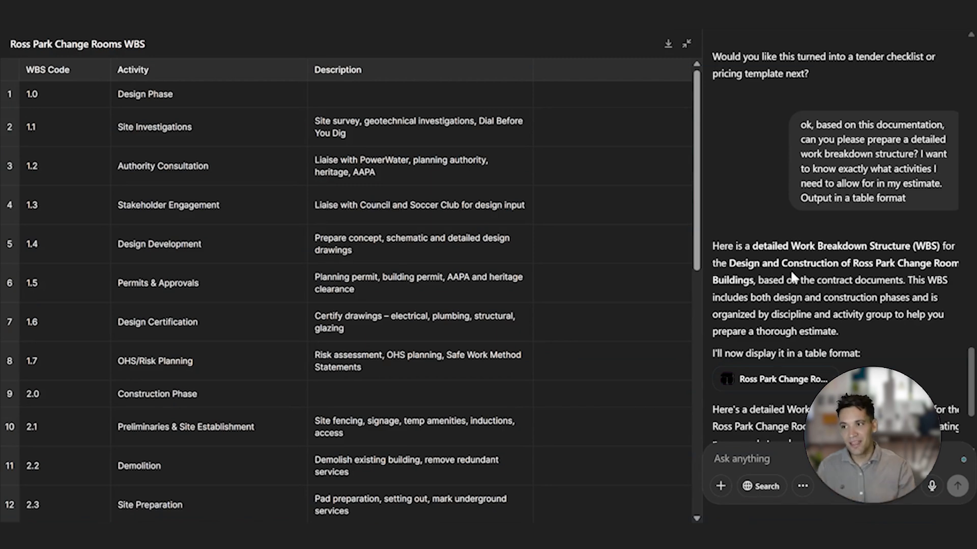
Select the Design Phase, Civil Works, Demolition and Construction Phase entries in the WBS table
click(252, 95)
scroll(200, 391, down, 4)
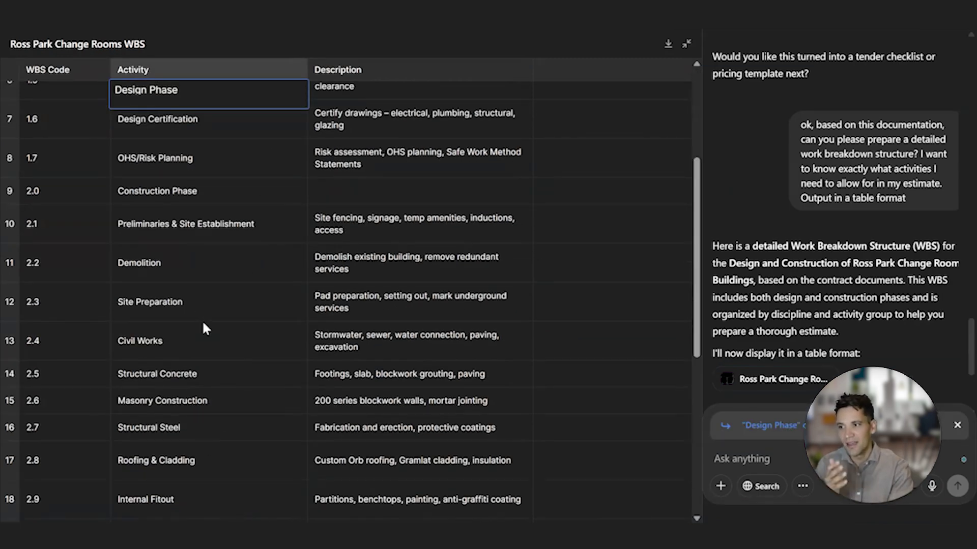
click(236, 330)
scroll(232, 328, up, 2)
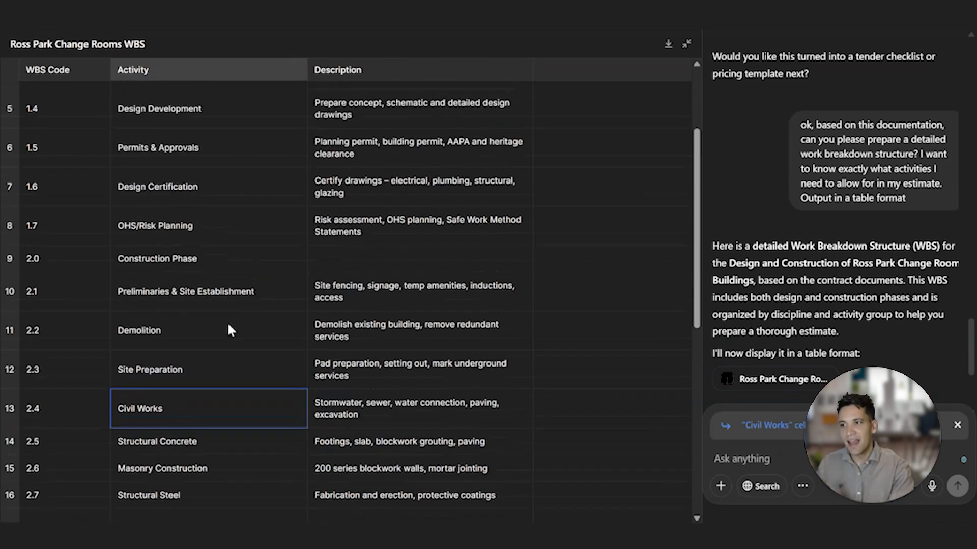
click(227, 330)
click(253, 261)
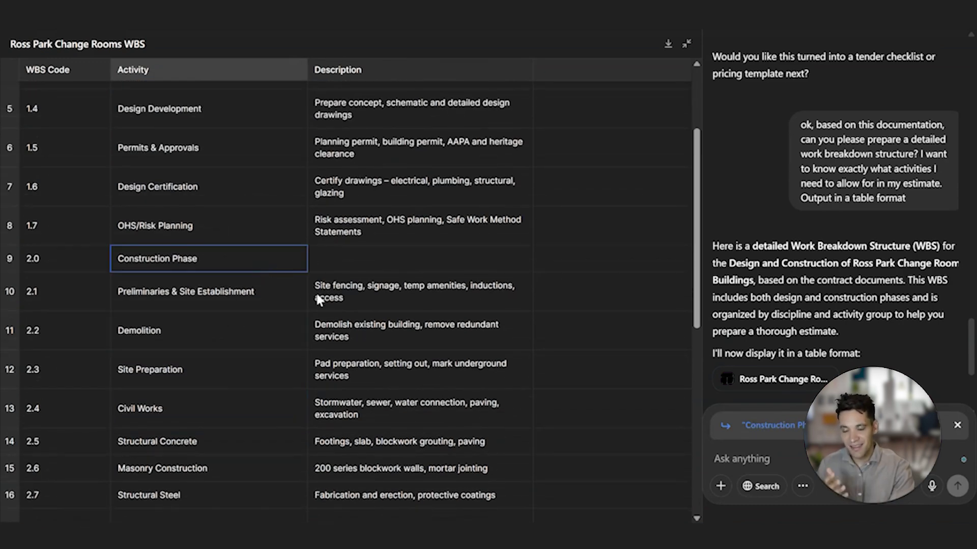
Go through the design activities: Site Investigations, Authority Consultation, Stakeholder Engagement, Design Development, Permits & Approvals
scroll(318, 299, up, 3)
click(291, 137)
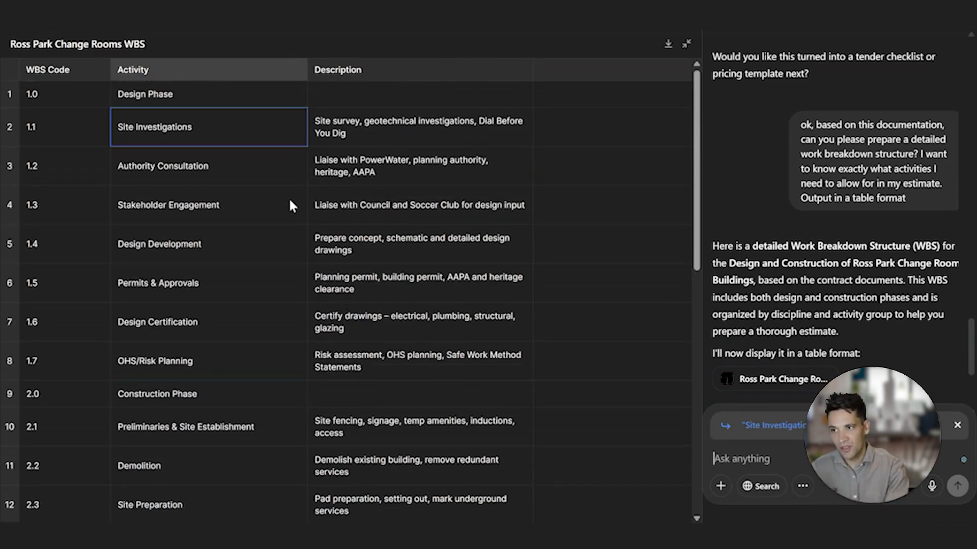
click(294, 170)
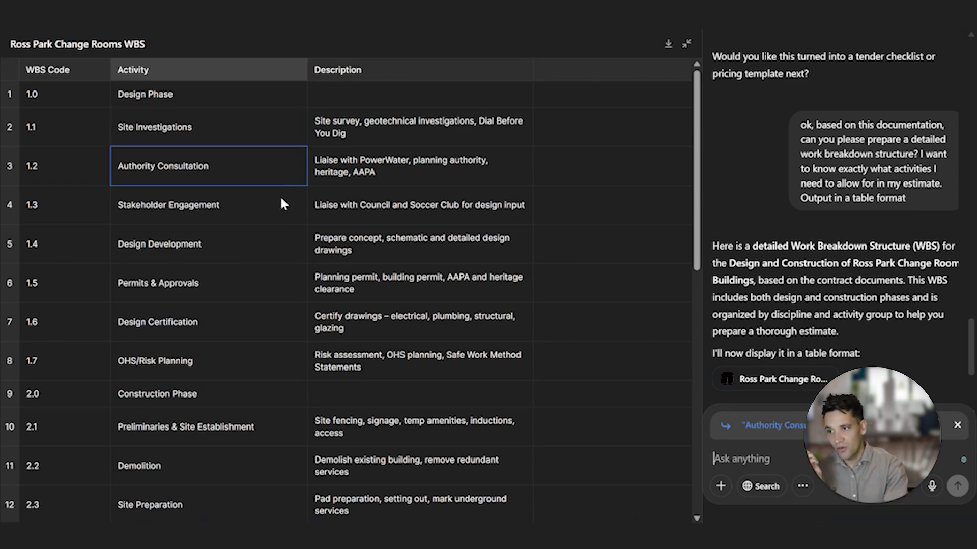
click(279, 198)
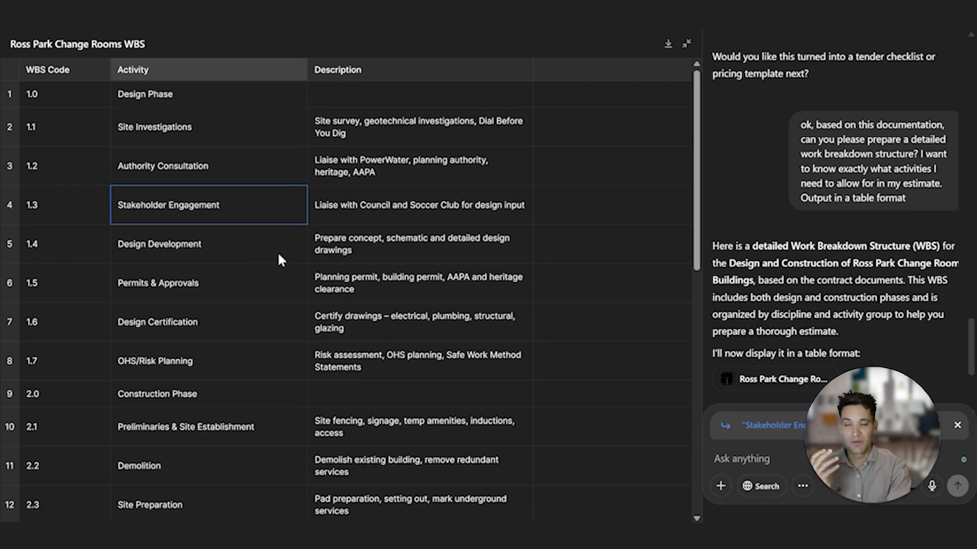
click(277, 253)
click(265, 286)
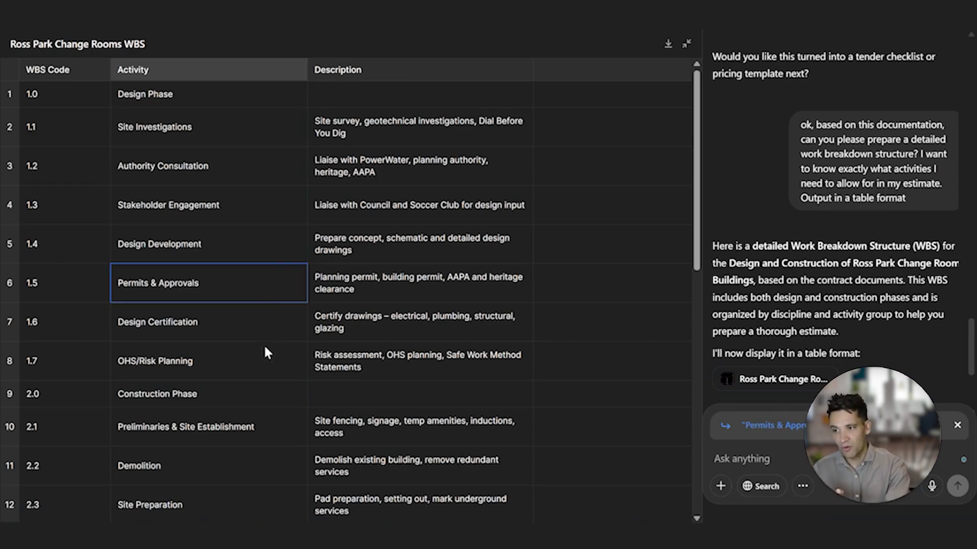
Go through construction activities from Preliminaries & Site Establishment down to Structural Concrete and Masonry Construction
scroll(265, 350, down, 3)
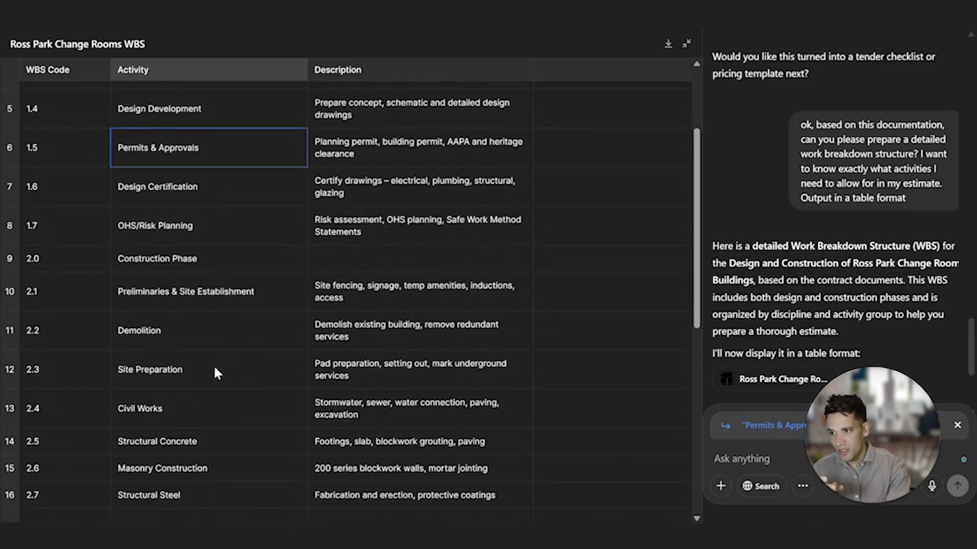
scroll(215, 372, down, 2)
click(219, 231)
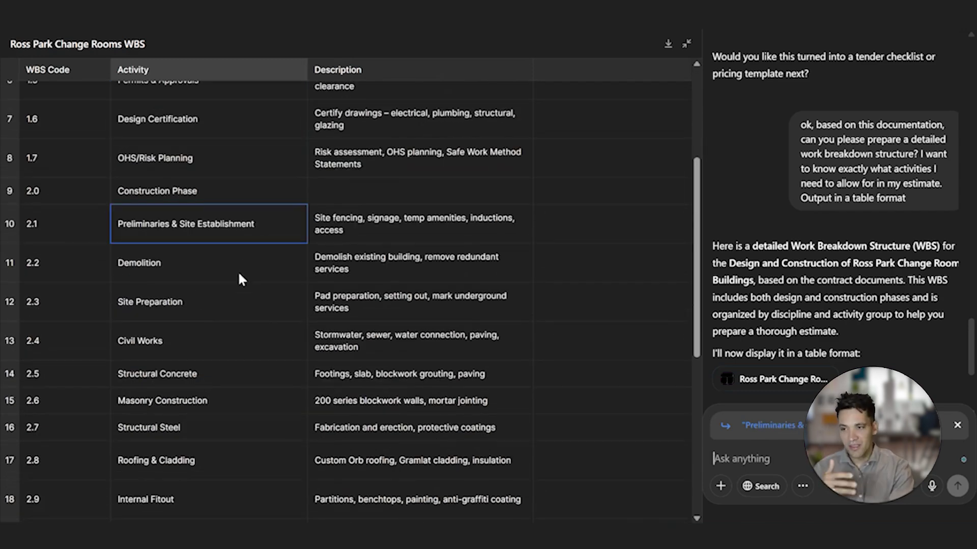
click(239, 276)
click(250, 304)
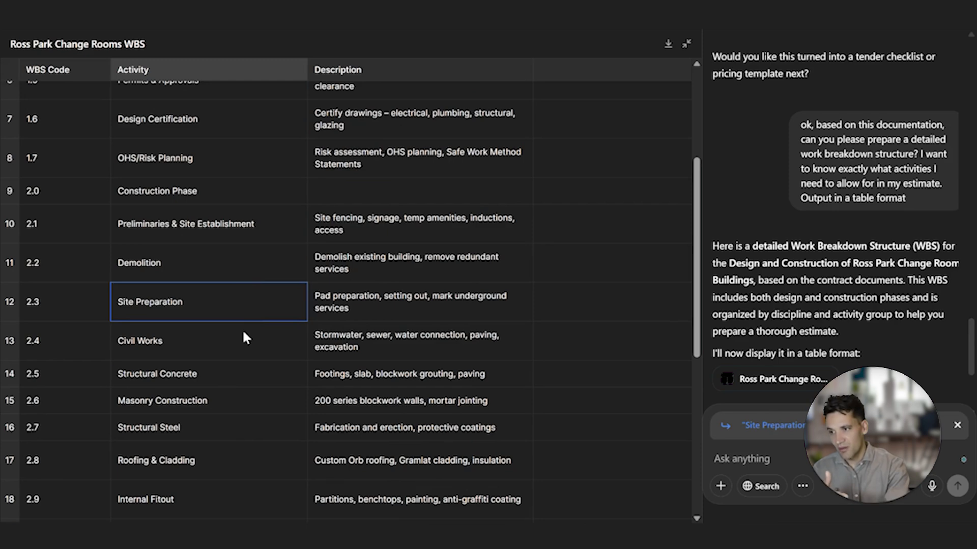
click(243, 333)
scroll(239, 341, down, 2)
key(Down)
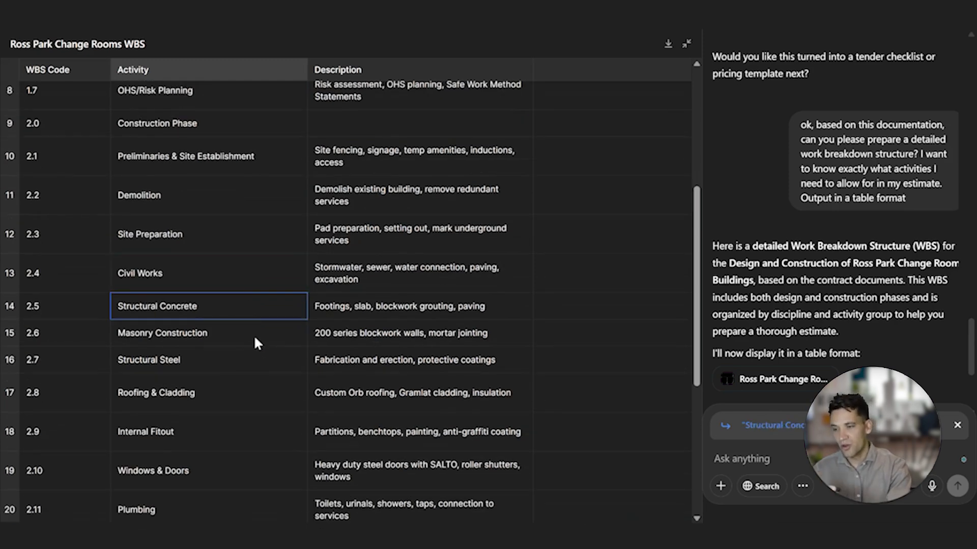
click(253, 335)
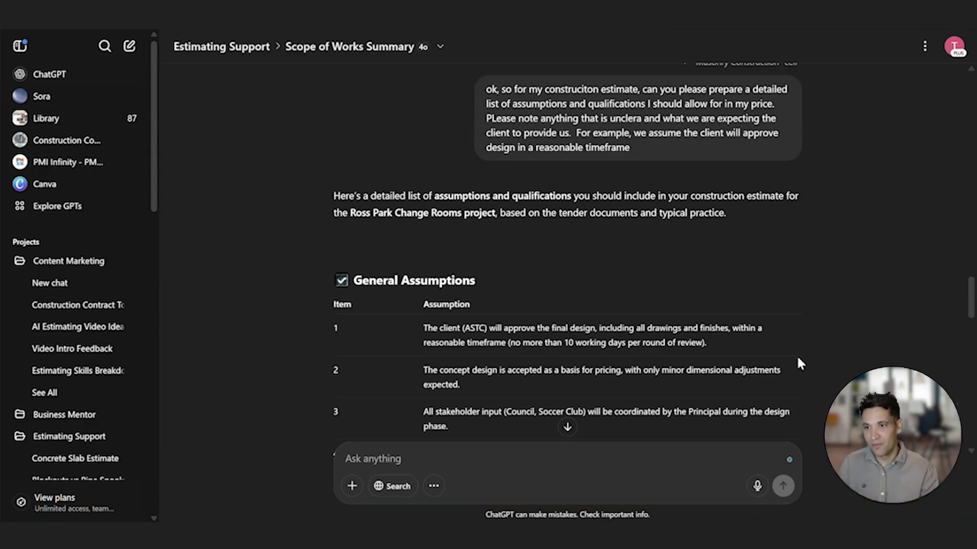
scroll(633, 195, up, 2)
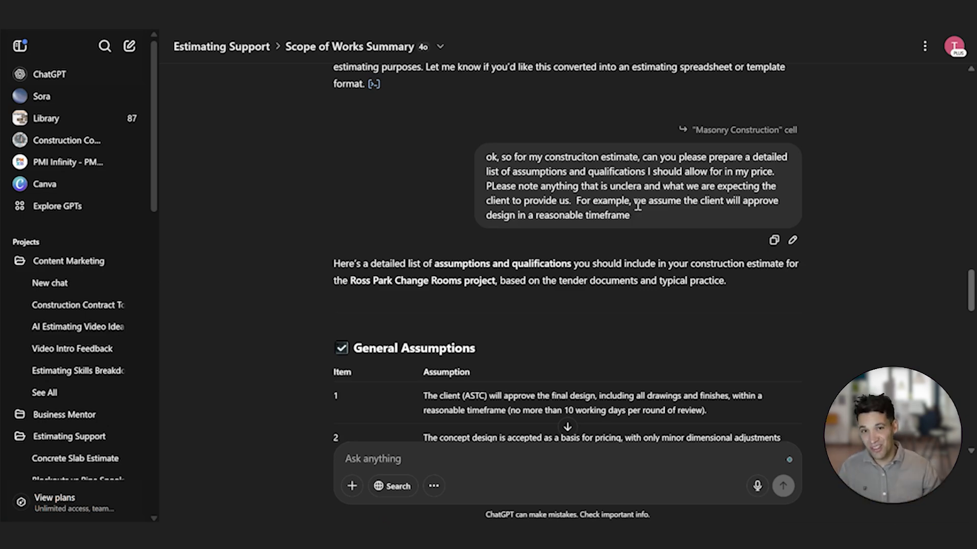
scroll(676, 254, down, 3)
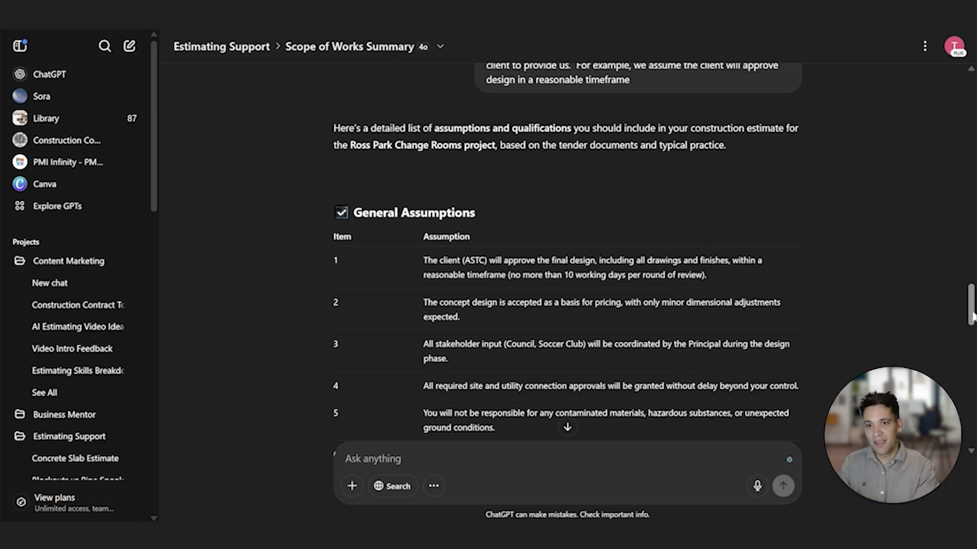
mouse_move(972, 316)
mouse_down()
mouse_move(973, 438)
mouse_move(972, 335)
mouse_up()
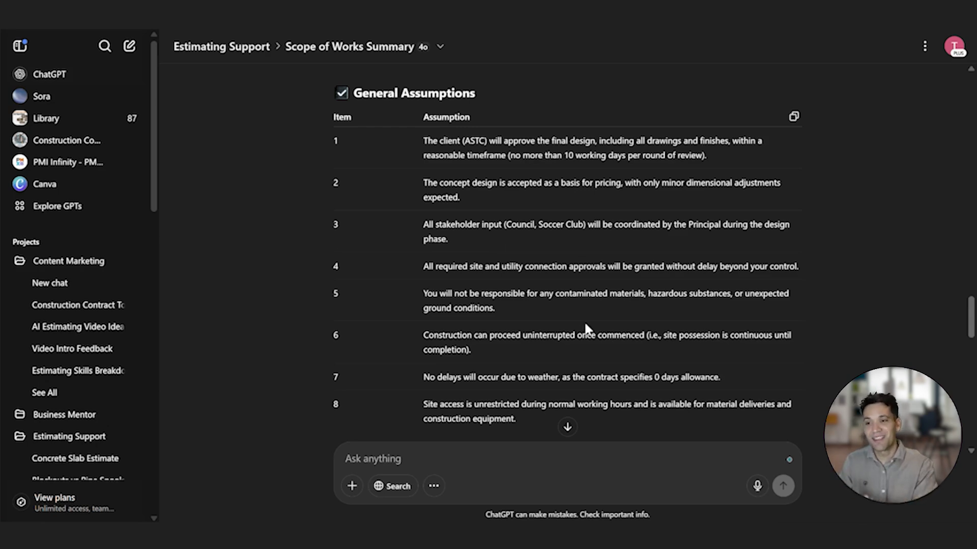
scroll(602, 324, down, 7)
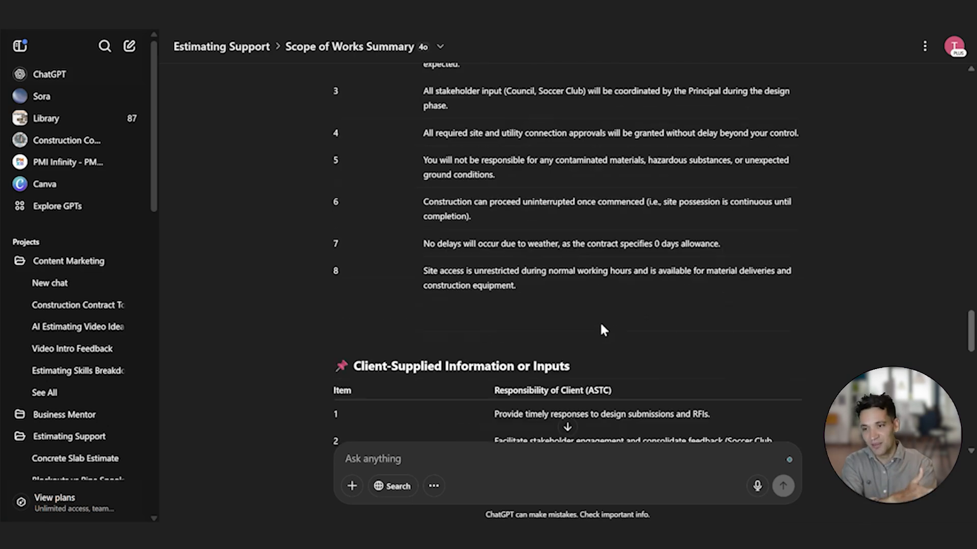
scroll(603, 333, down, 2)
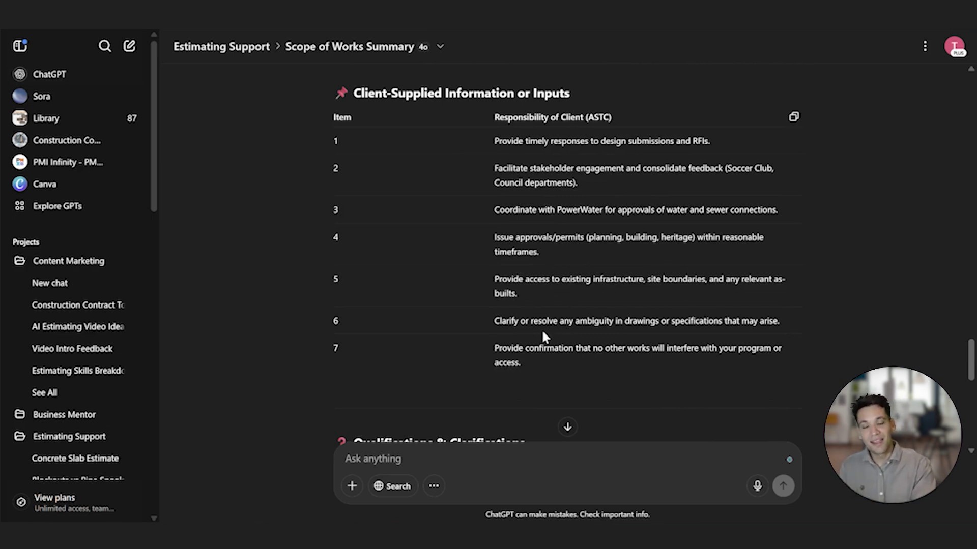
scroll(541, 328, down, 5)
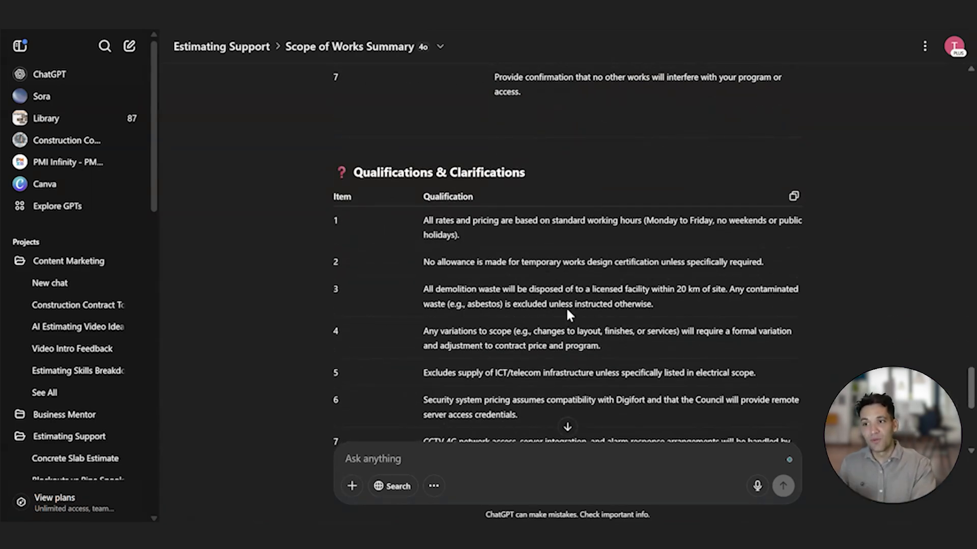
scroll(562, 323, down, 1)
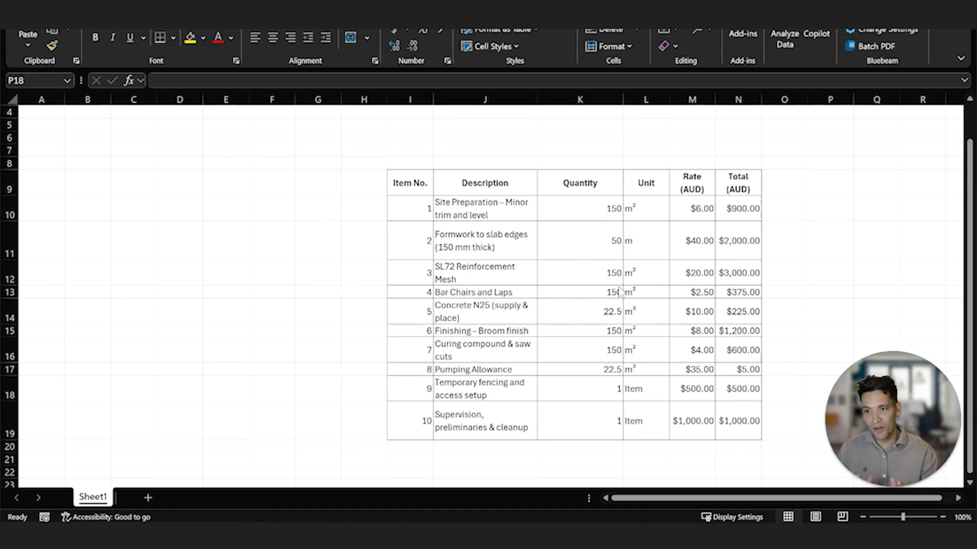
click(582, 274)
drag(485, 219, 484, 352)
drag(584, 207, 585, 352)
drag(697, 209, 698, 351)
drag(740, 209, 740, 351)
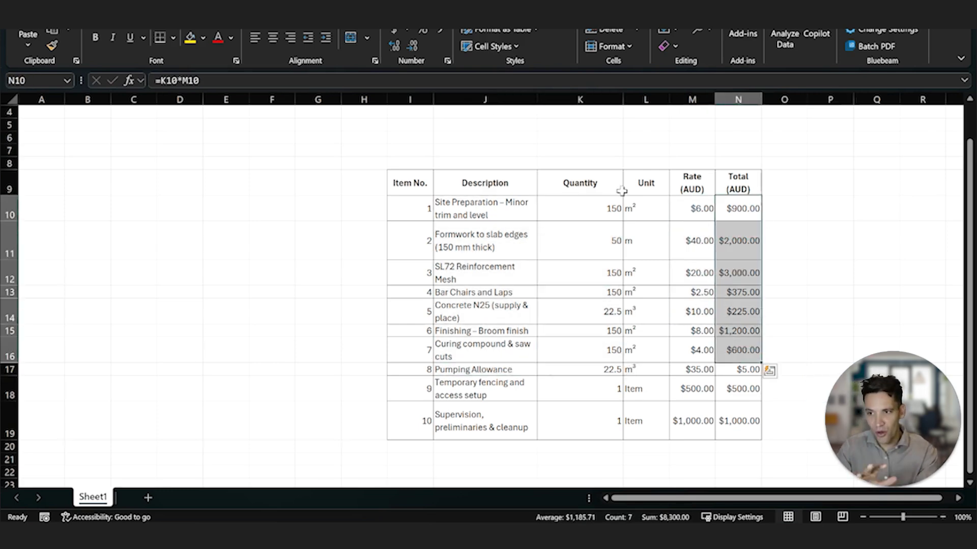
click(694, 319)
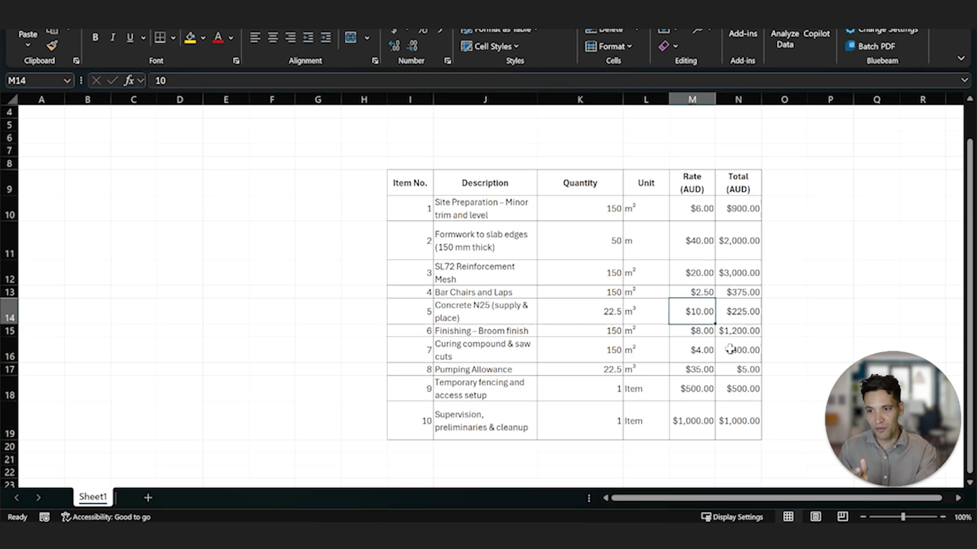
click(752, 372)
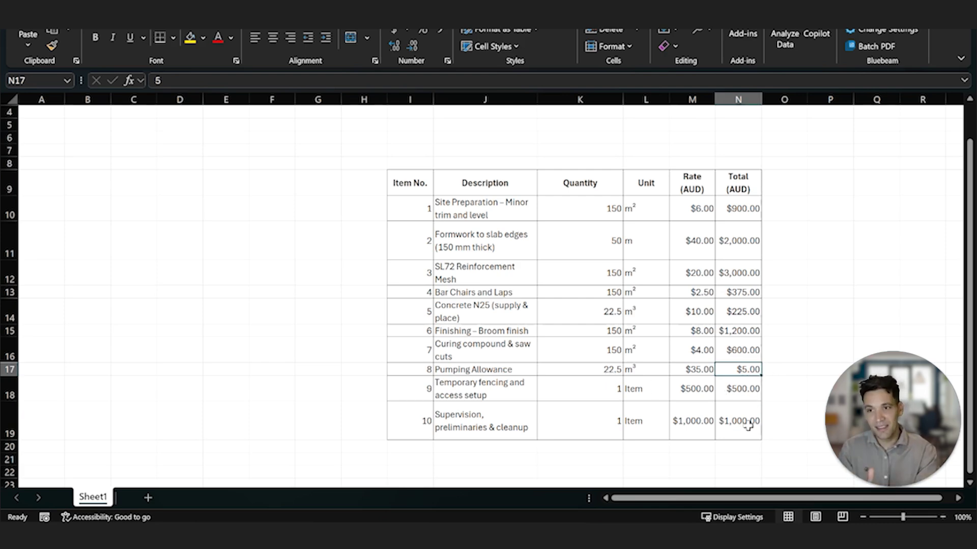
mouse_move(534, 534)
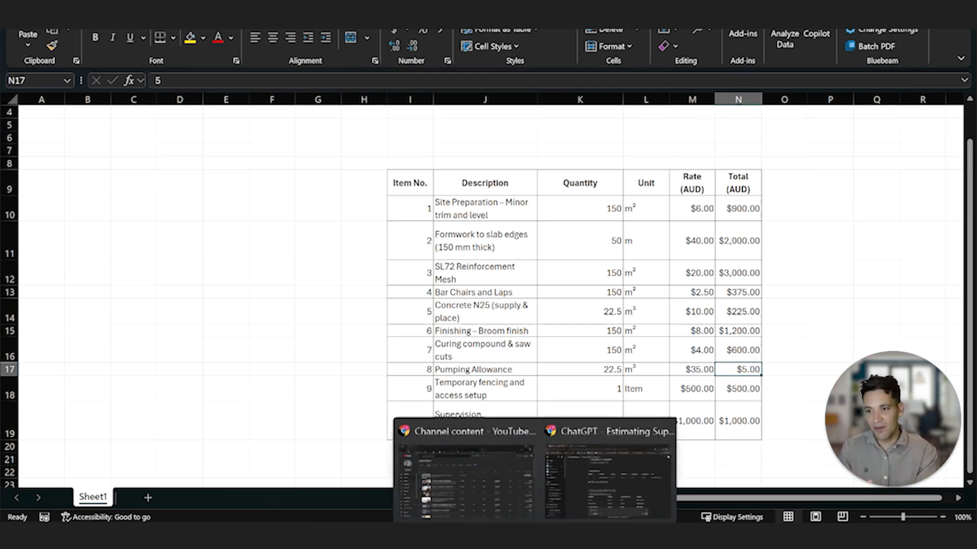
Back in the ChatGPT chat, highlight the 'Likely a typo in total' note on the Pumping total
click(601, 476)
scroll(635, 285, up, 5)
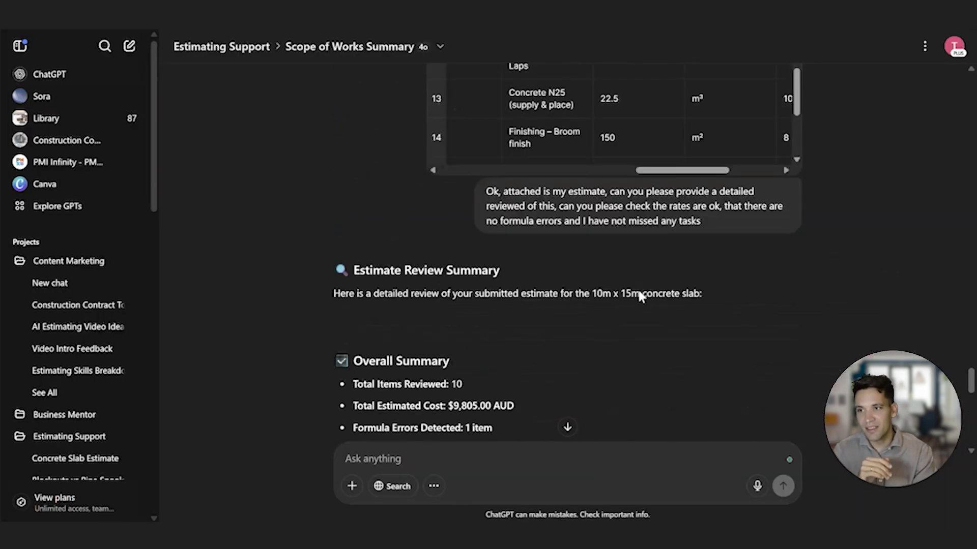
scroll(639, 294, up, 1)
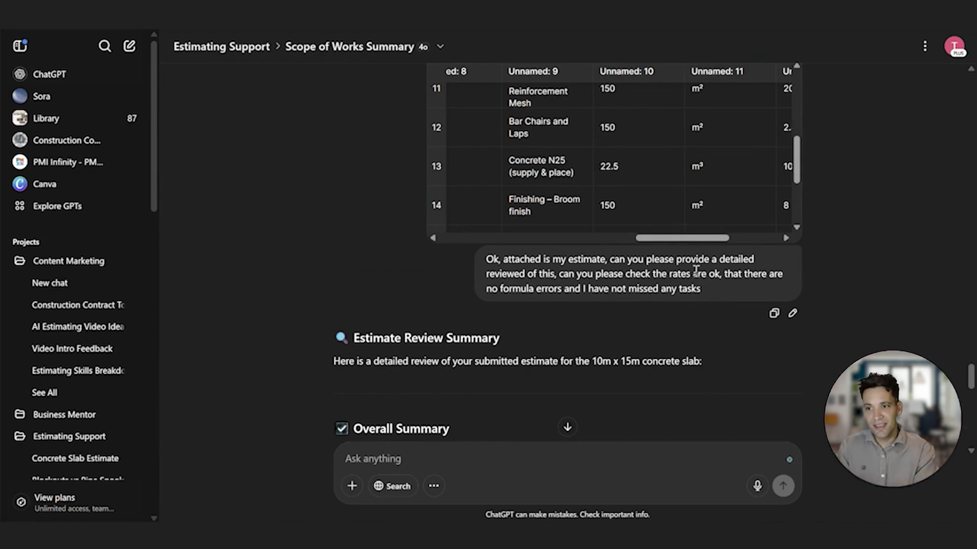
scroll(711, 285, up, 1)
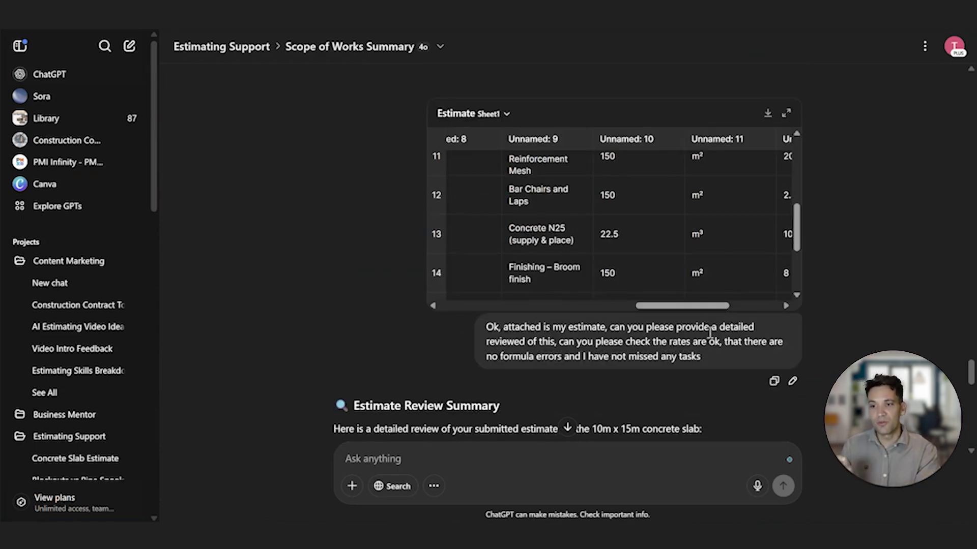
scroll(707, 334, down, 1)
scroll(707, 335, down, 3)
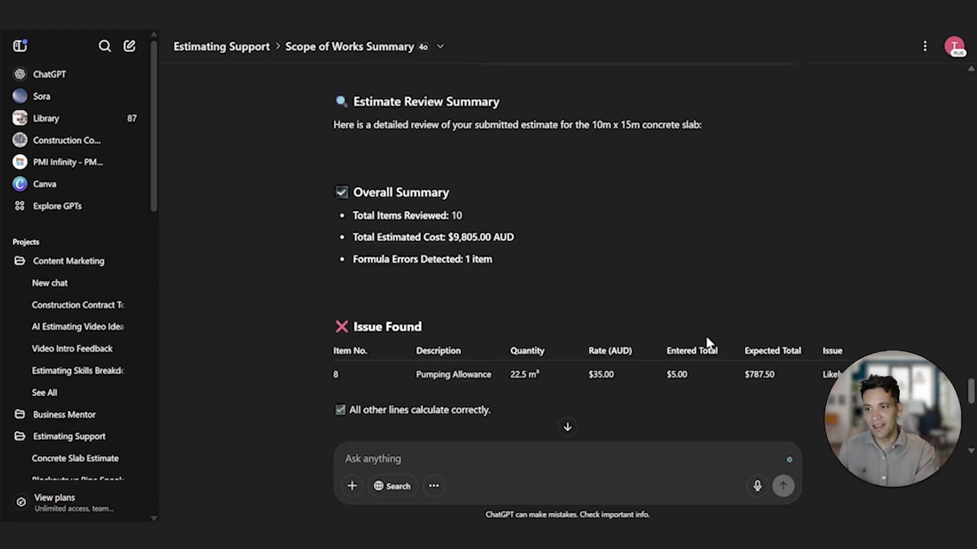
scroll(705, 335, down, 2)
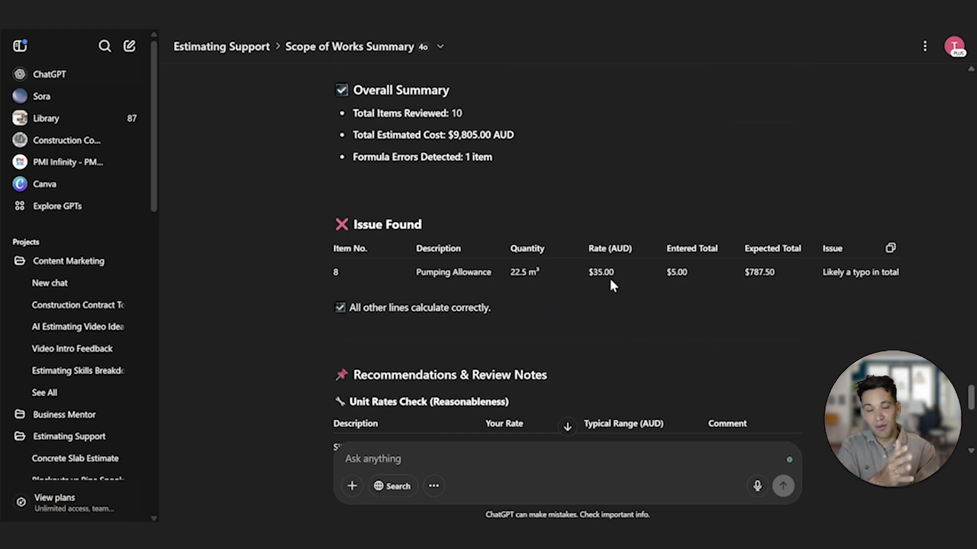
drag(821, 272, 898, 273)
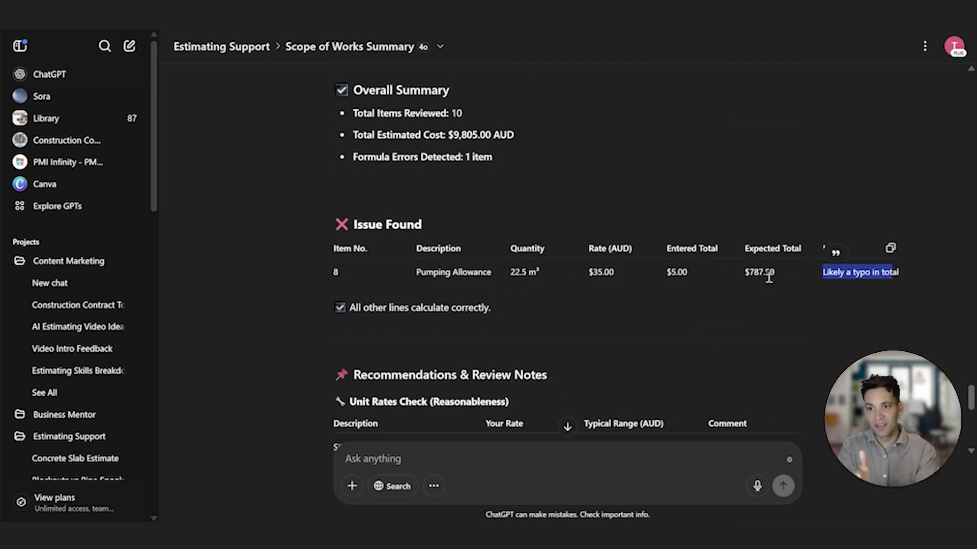
click(875, 290)
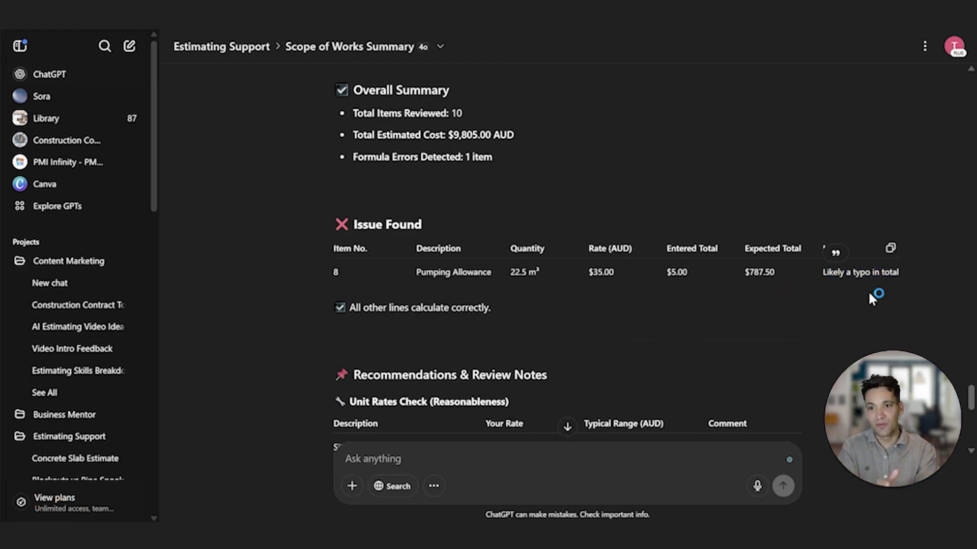
Highlight the N25 concrete typical rate range of $280–$350 in the review
scroll(884, 288, down, 4)
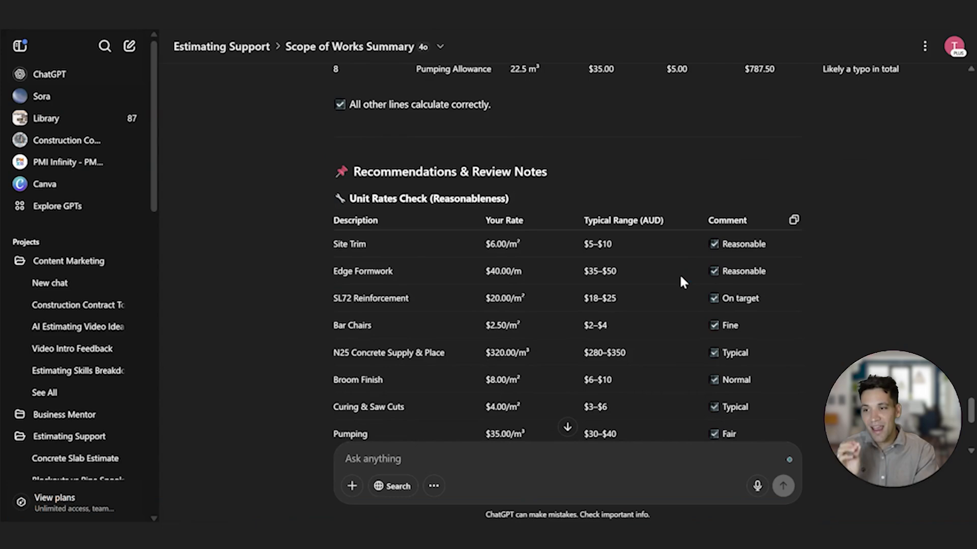
scroll(693, 279, down, 1)
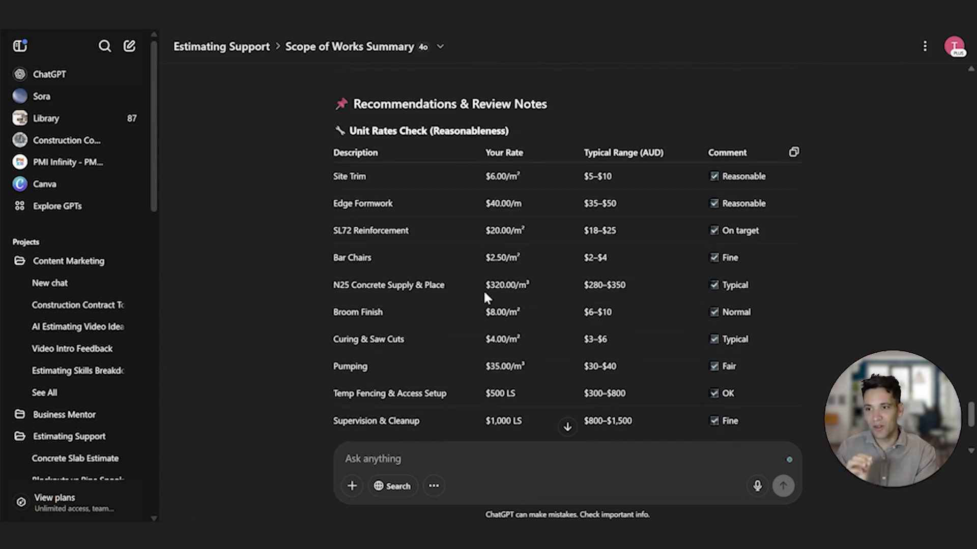
scroll(451, 273, up, 2)
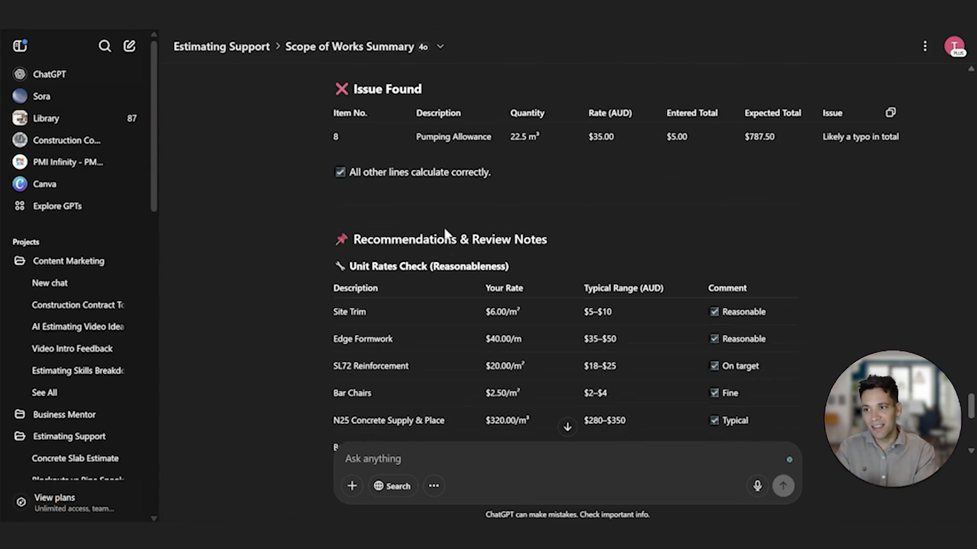
scroll(466, 265, down, 2)
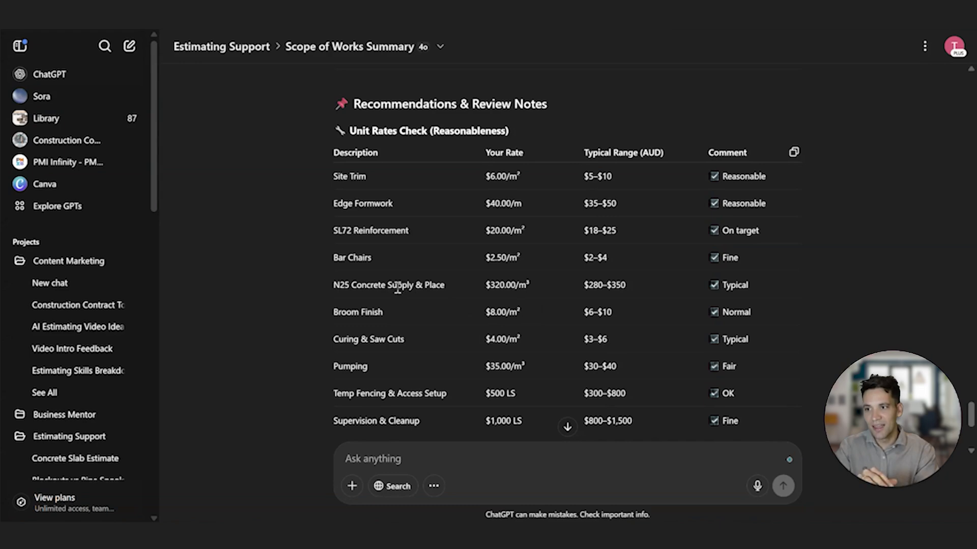
drag(445, 286, 397, 286)
drag(583, 286, 637, 289)
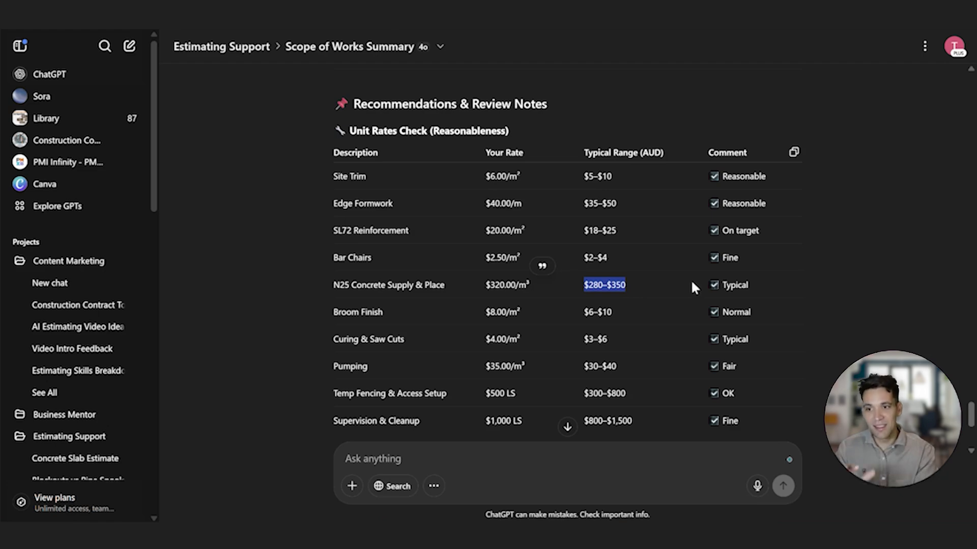
scroll(666, 319, up, 15)
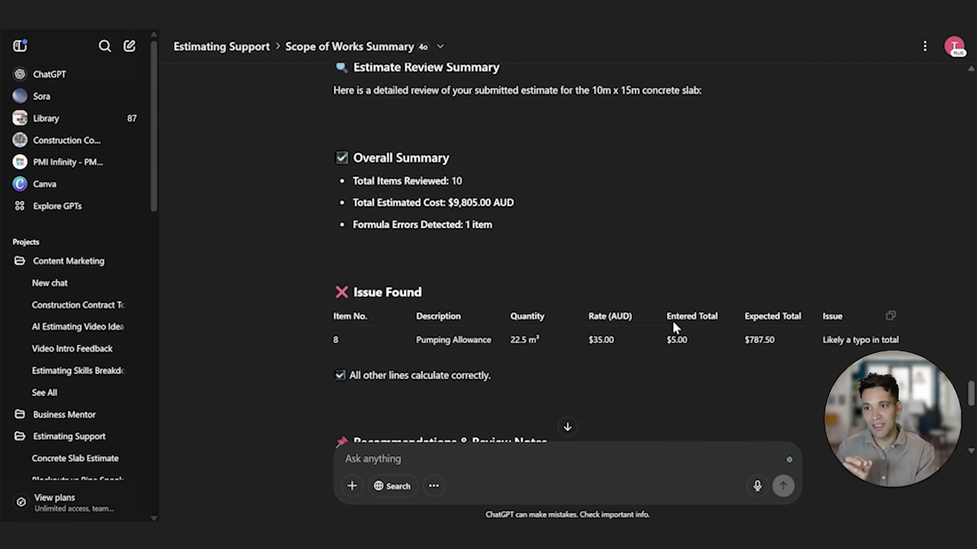
scroll(679, 323, up, 8)
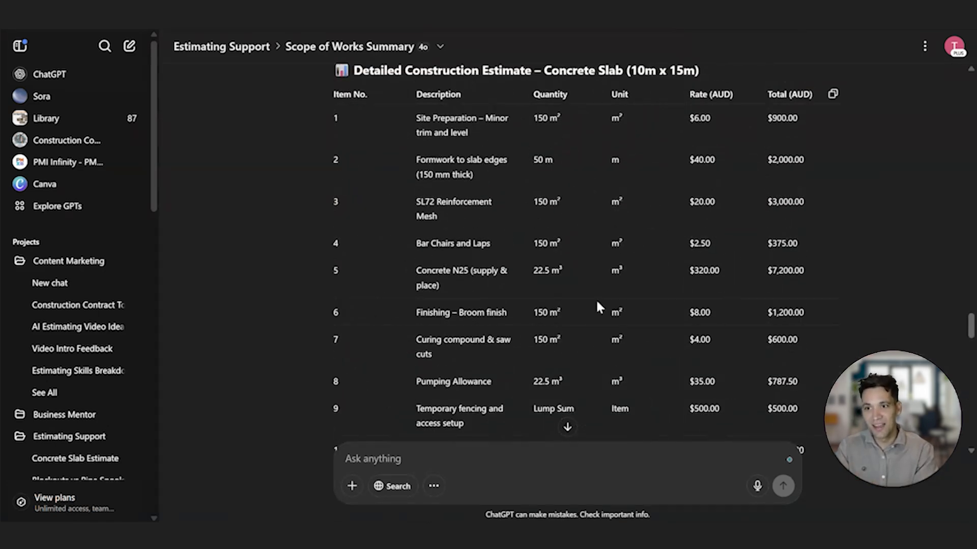
scroll(767, 251, down, 15)
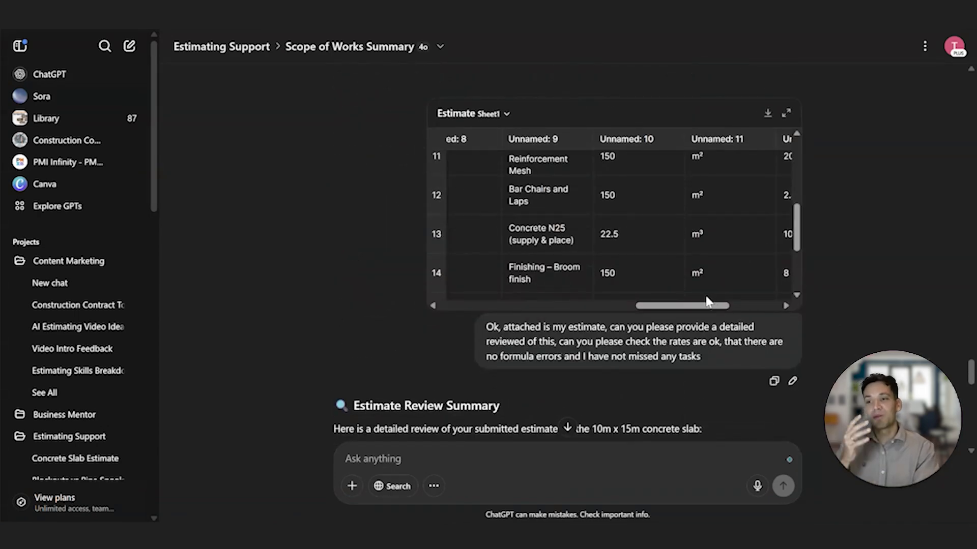
scroll(706, 286, up, 5)
scroll(712, 204, up, 10)
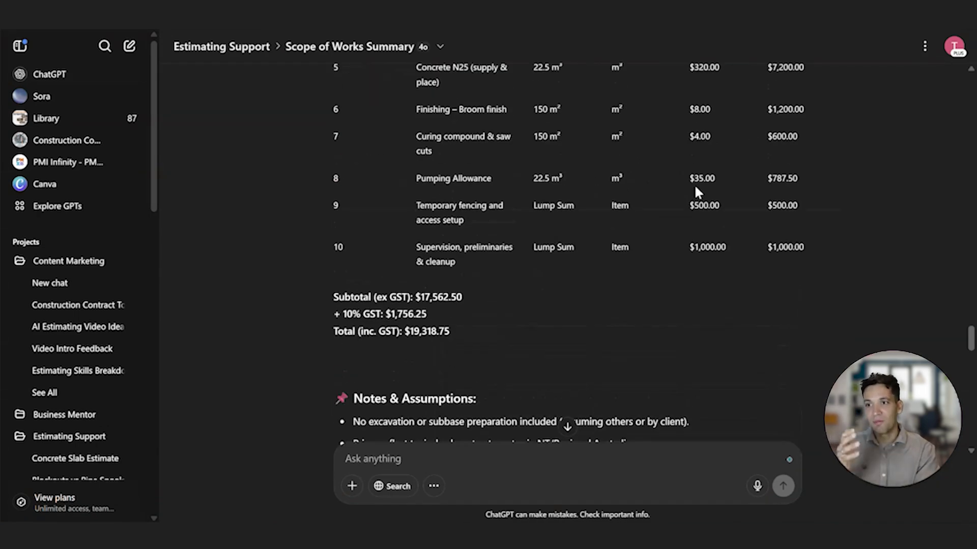
scroll(697, 204, down, 5)
scroll(865, 254, down, 6)
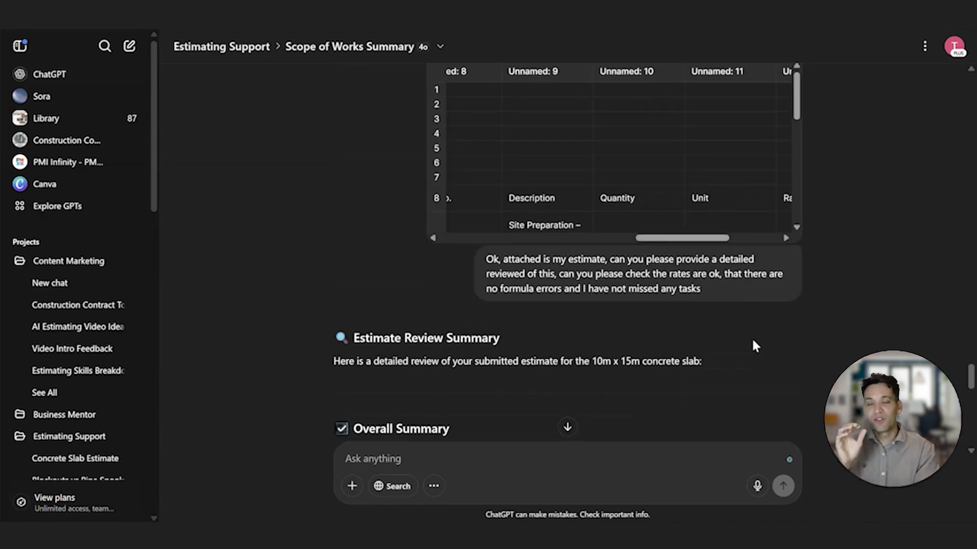
scroll(745, 346, down, 6)
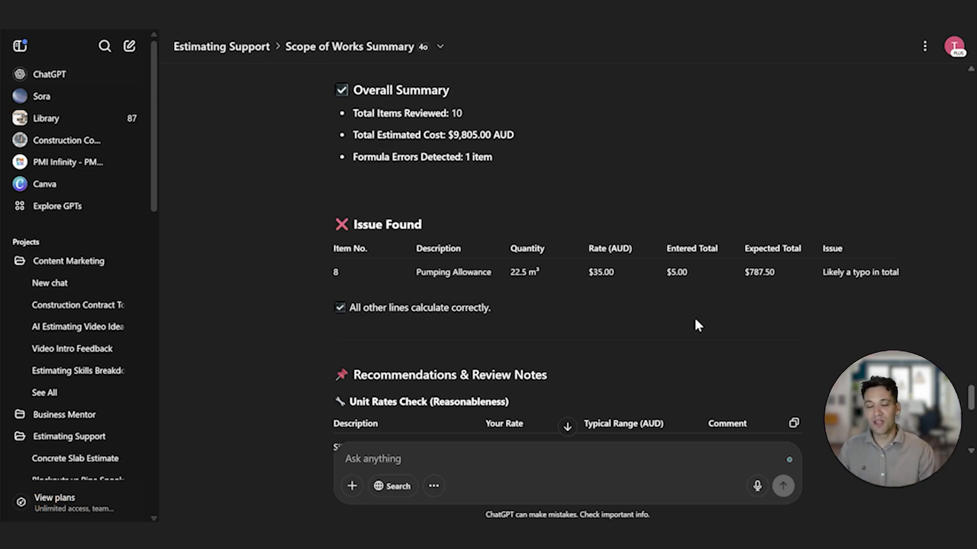
scroll(696, 321, down, 7)
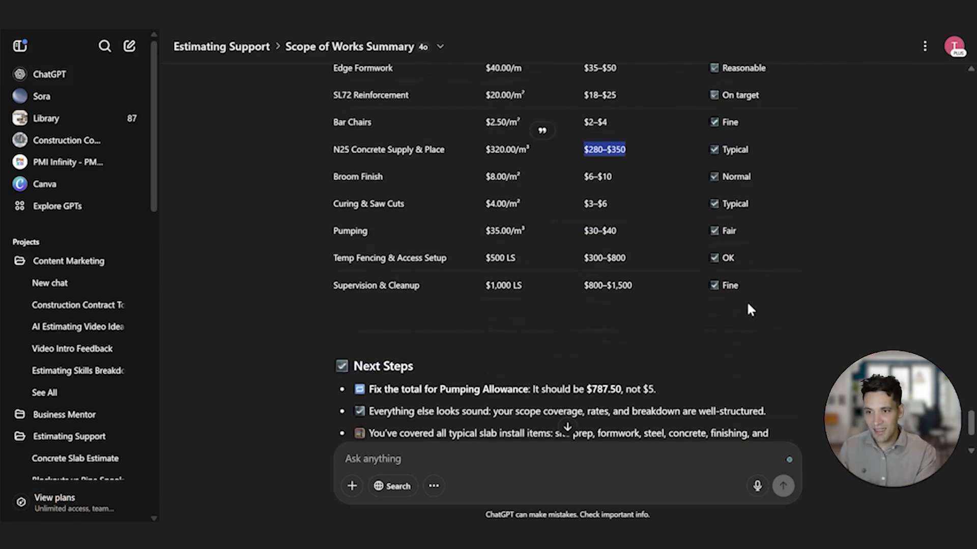
scroll(742, 319, down, 2)
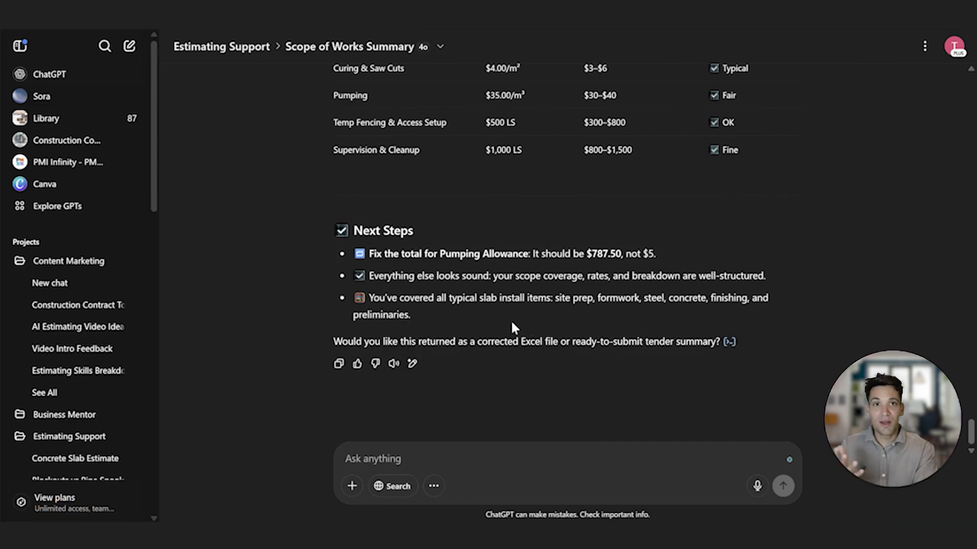
scroll(606, 321, up, 5)
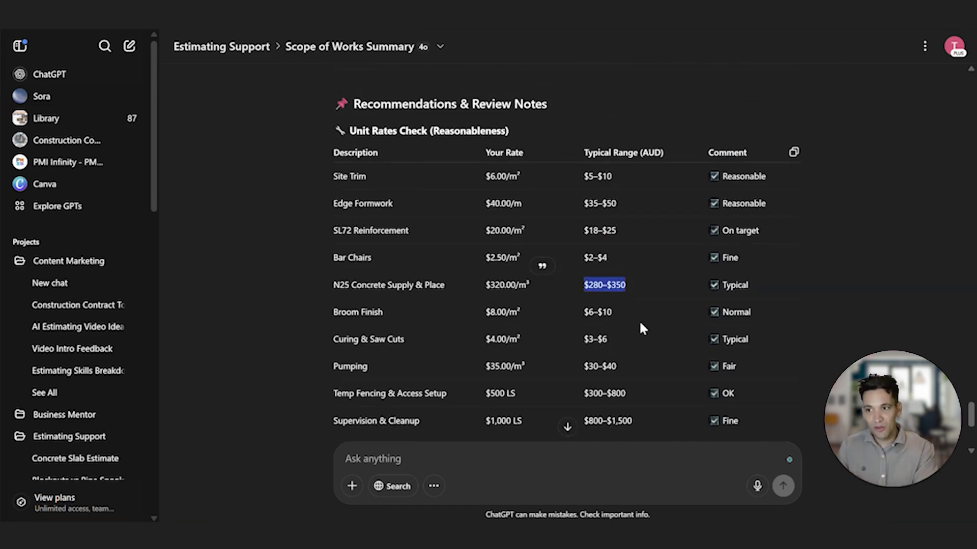